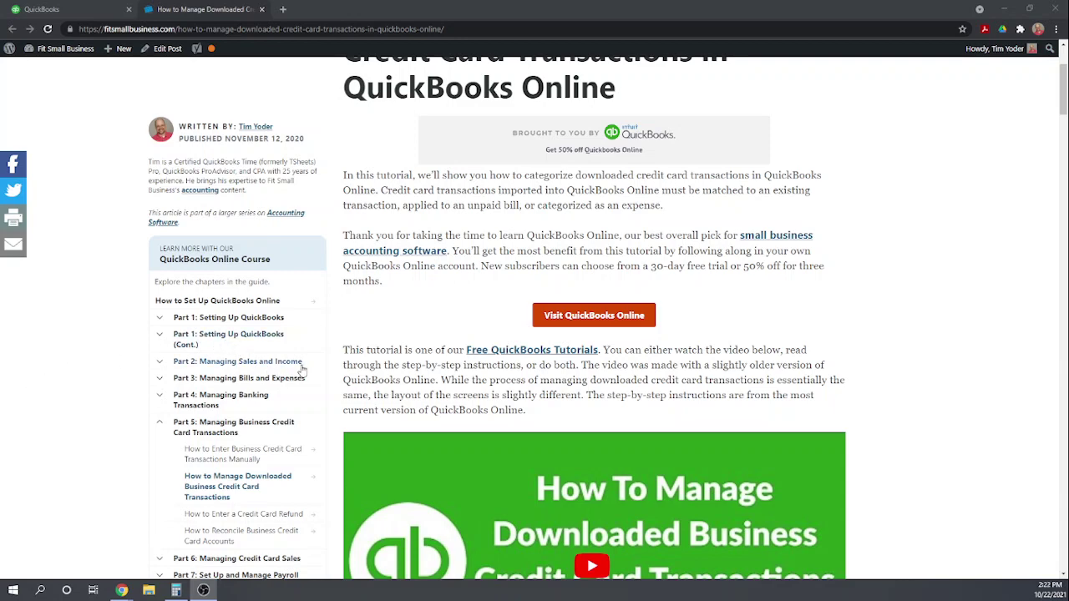
- Expand Part 1: Setting Up QuickBooks (Cont.) in the credit card tutorial's sidebar to list its lessons
scroll(335, 361, up, 1)
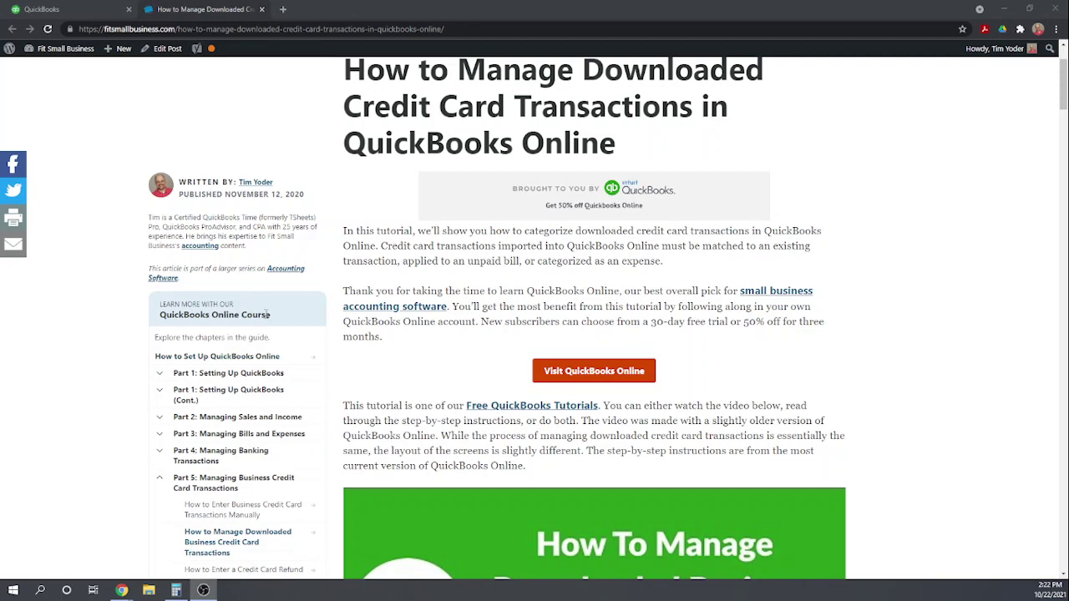
scroll(268, 314, down, 2)
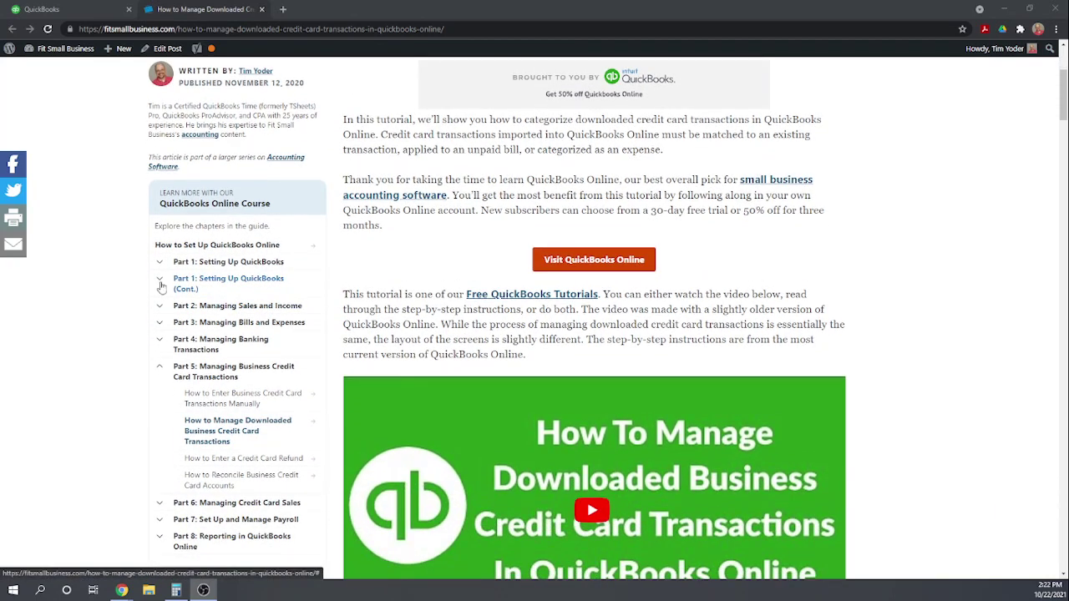
click(160, 283)
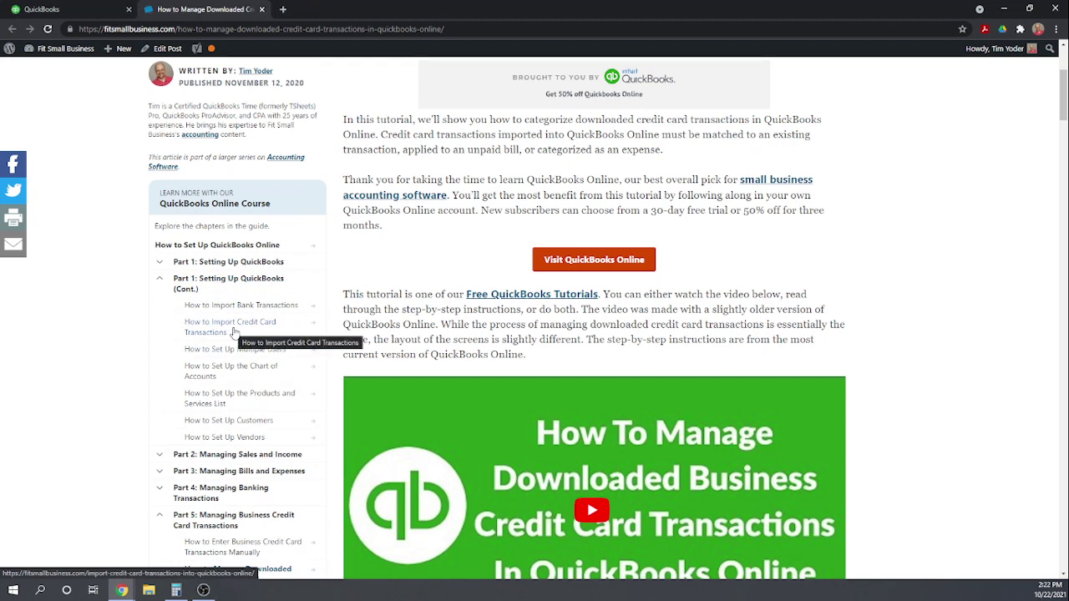
scroll(254, 353, down, 1)
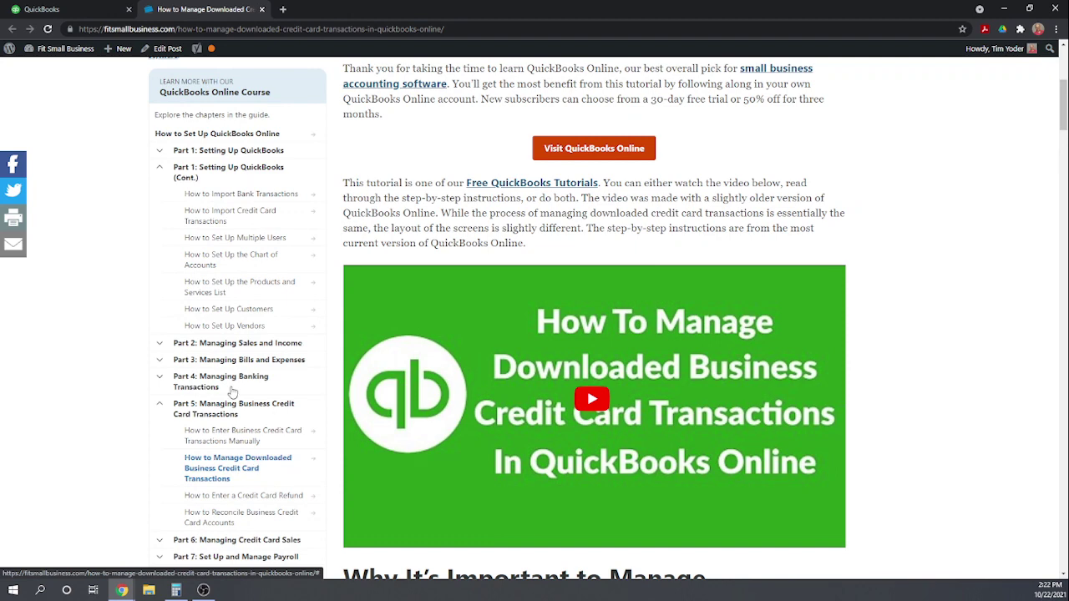
- Switch to QuickBooks and open Banking to view the American Express card's four downloaded transactions
click(39, 11)
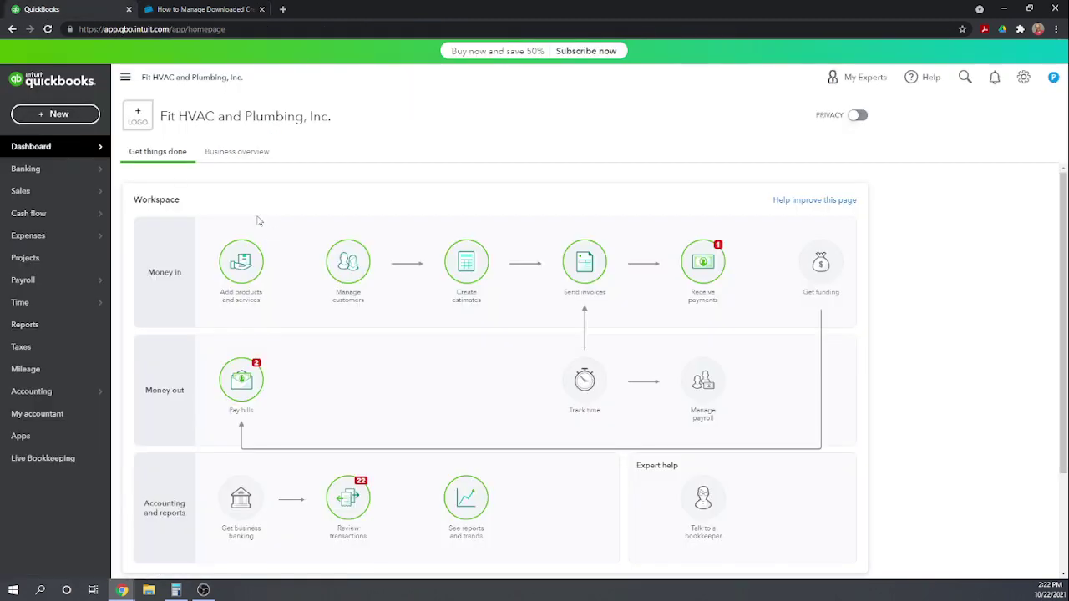
mouse_move(25, 192)
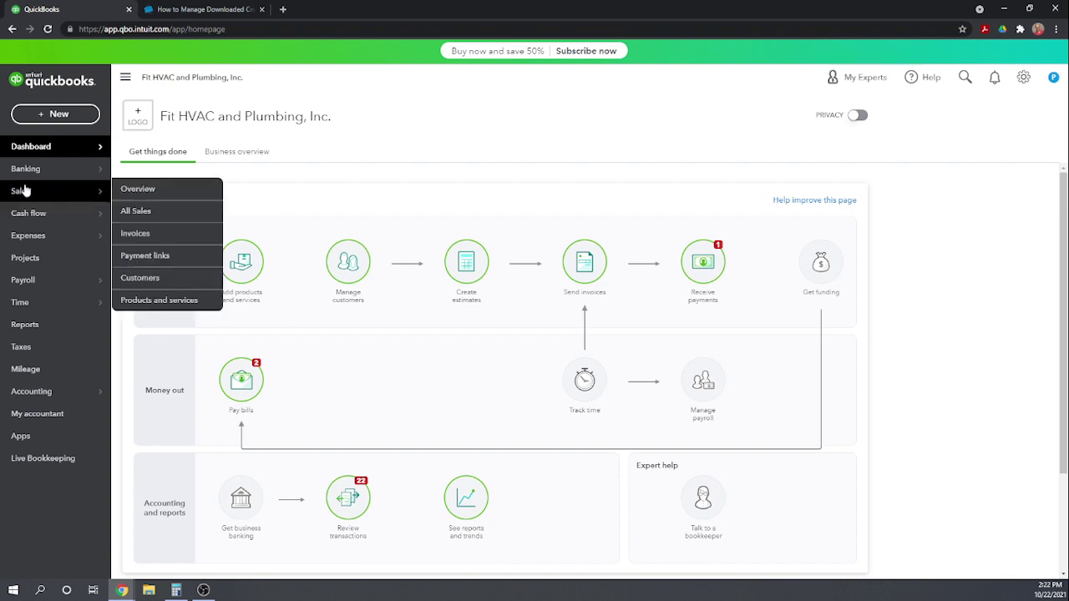
mouse_move(25, 173)
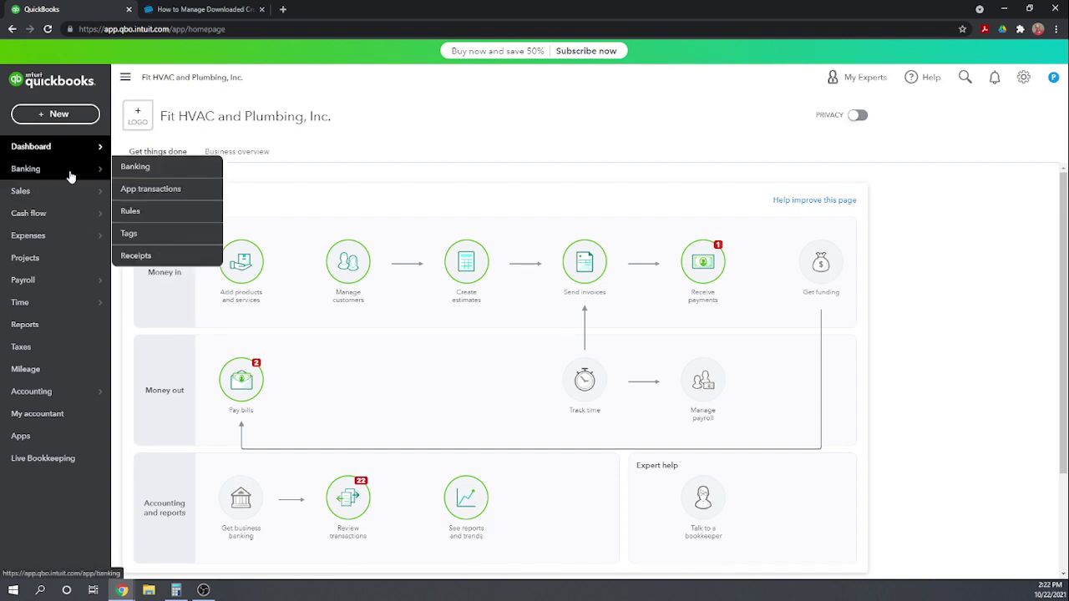
click(136, 169)
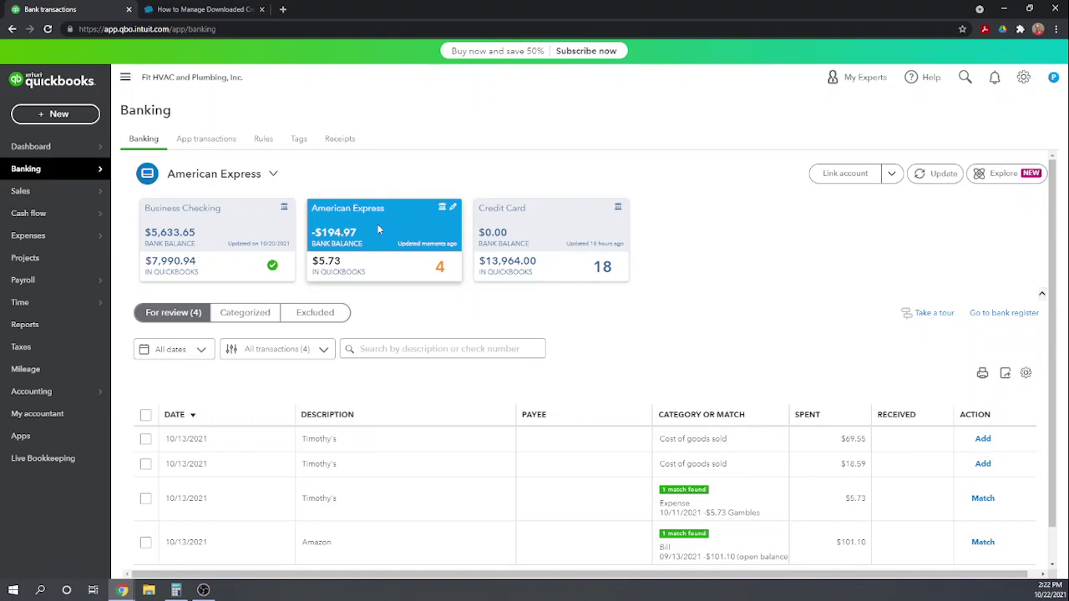
scroll(401, 247, down, 1)
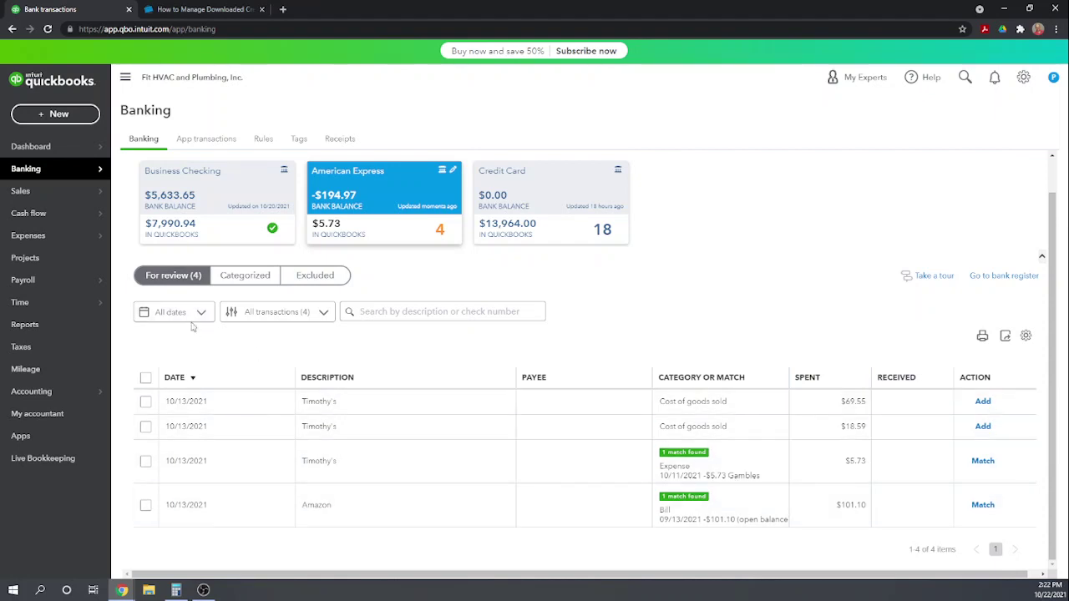
click(233, 278)
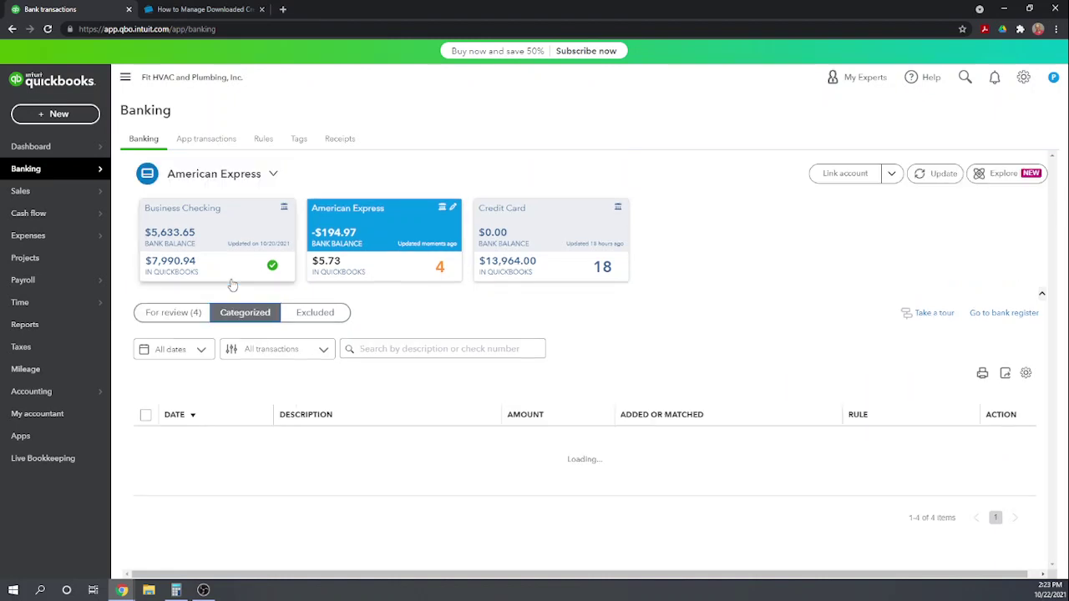
click(320, 321)
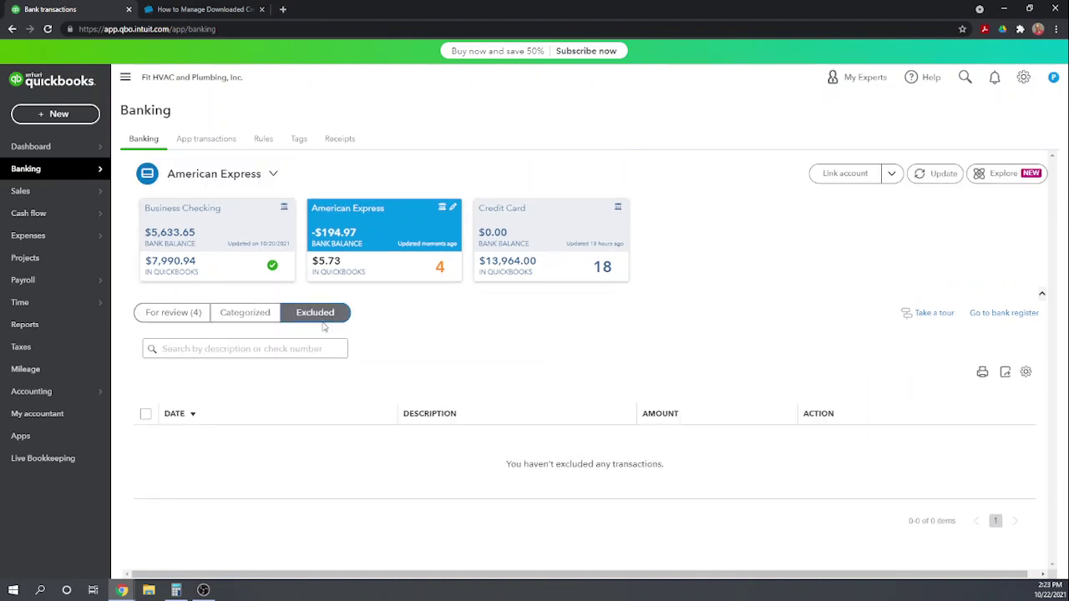
click(167, 317)
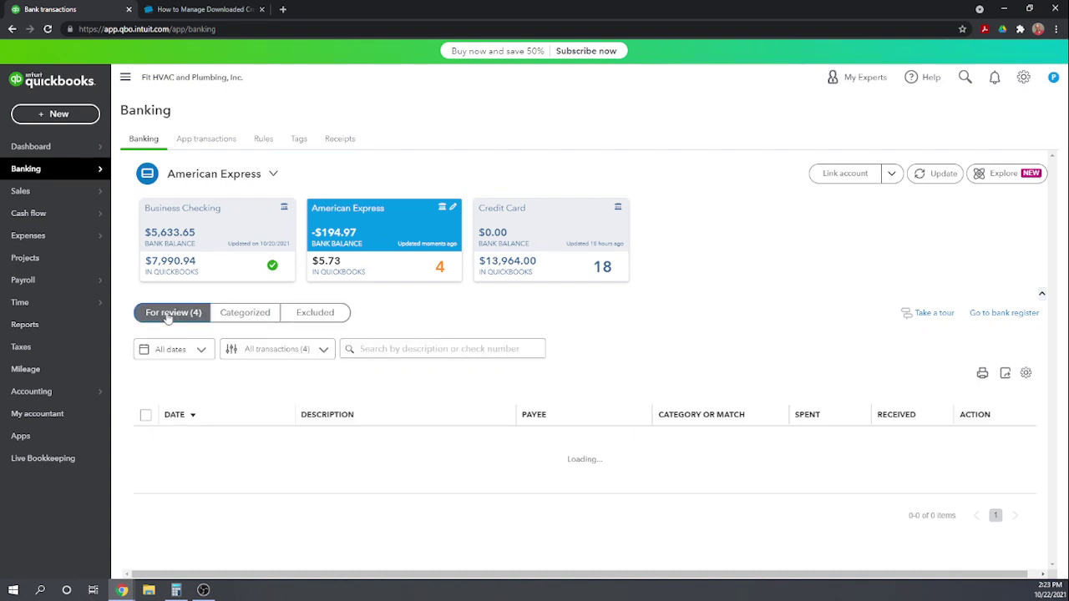
scroll(602, 369, down, 1)
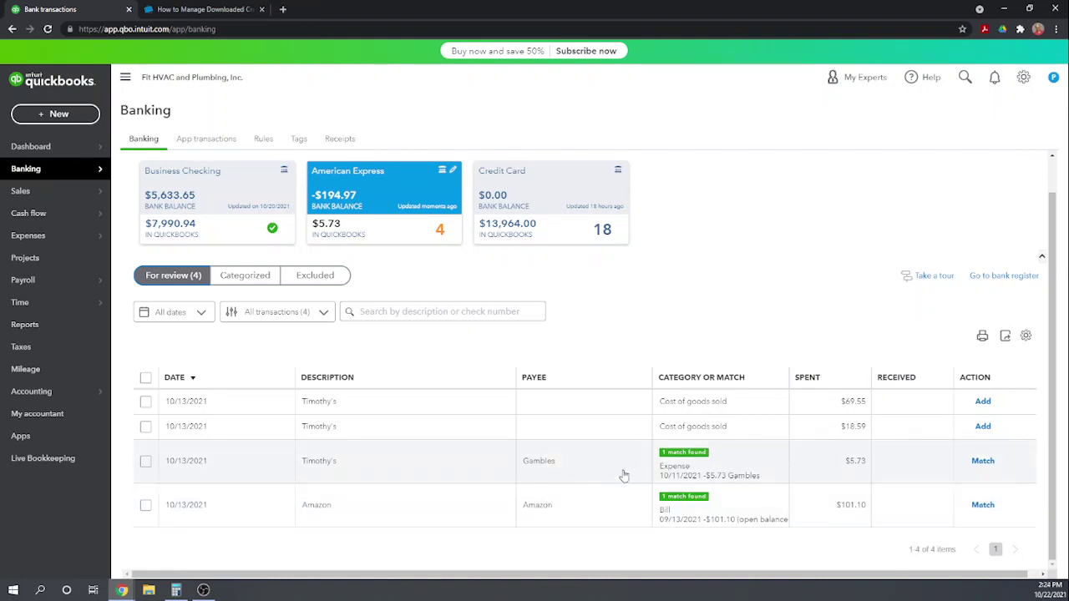
- Match the $5.73 Timothy's charge to the existing Gambles expense
click(446, 472)
scroll(443, 460, down, 1)
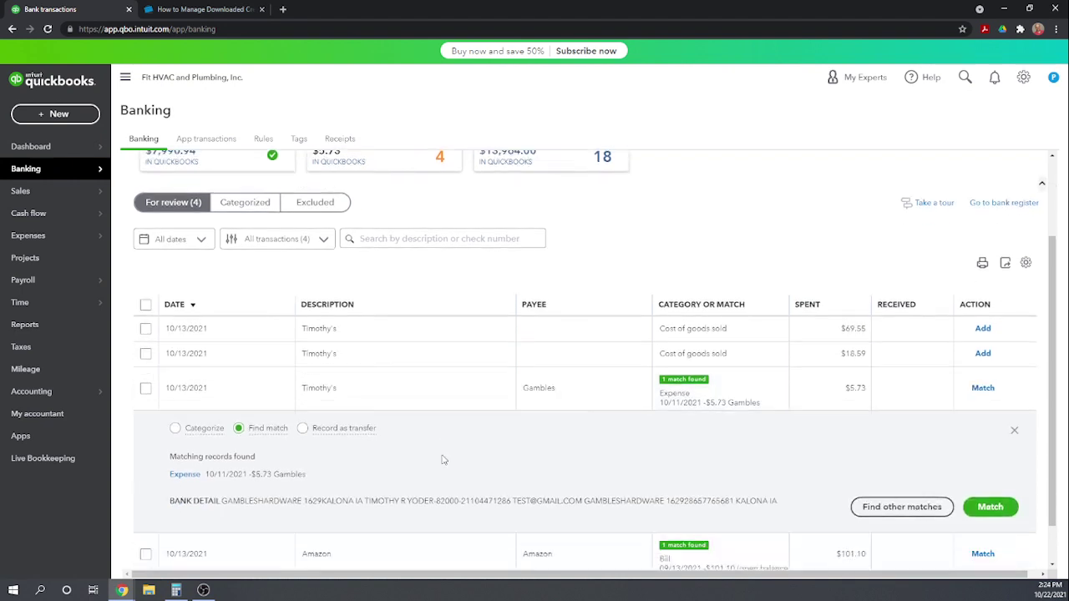
scroll(443, 460, down, 1)
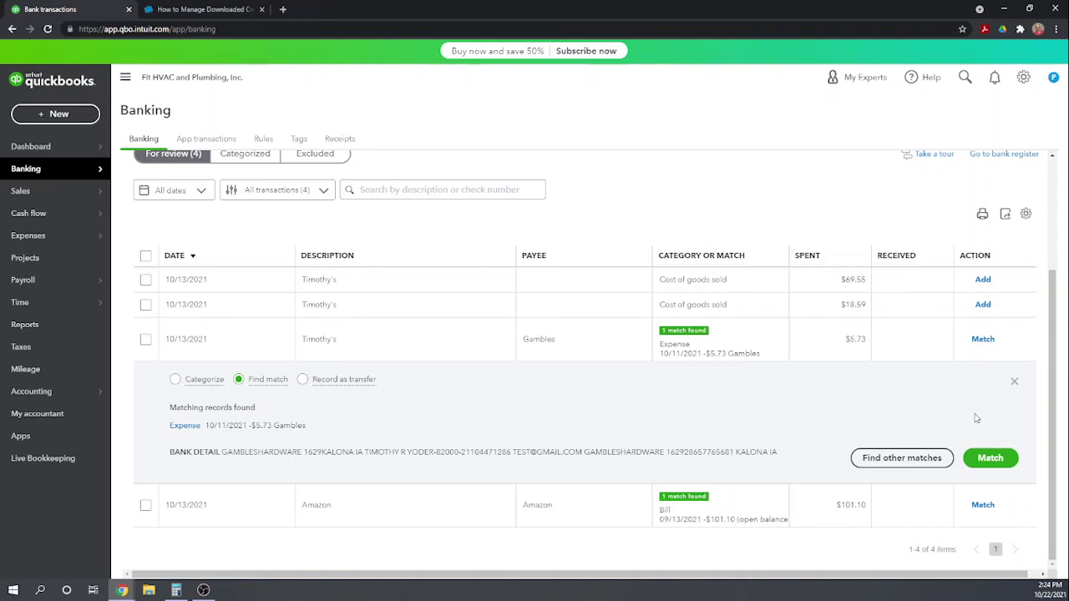
click(991, 458)
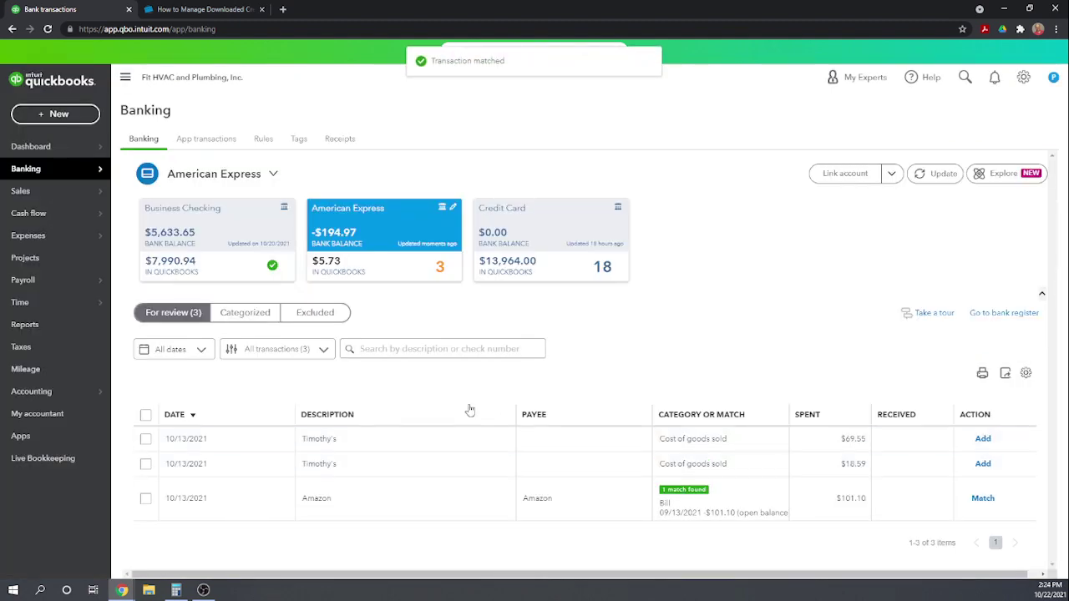
- Check the matched charge under Categorized, then return to the For review (3) list
click(250, 316)
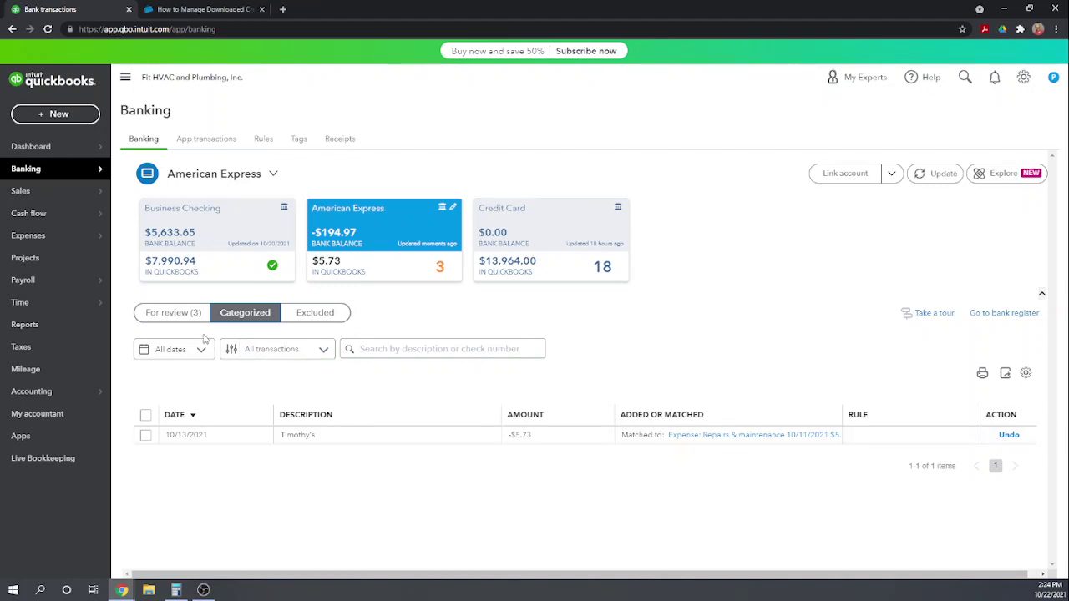
click(173, 317)
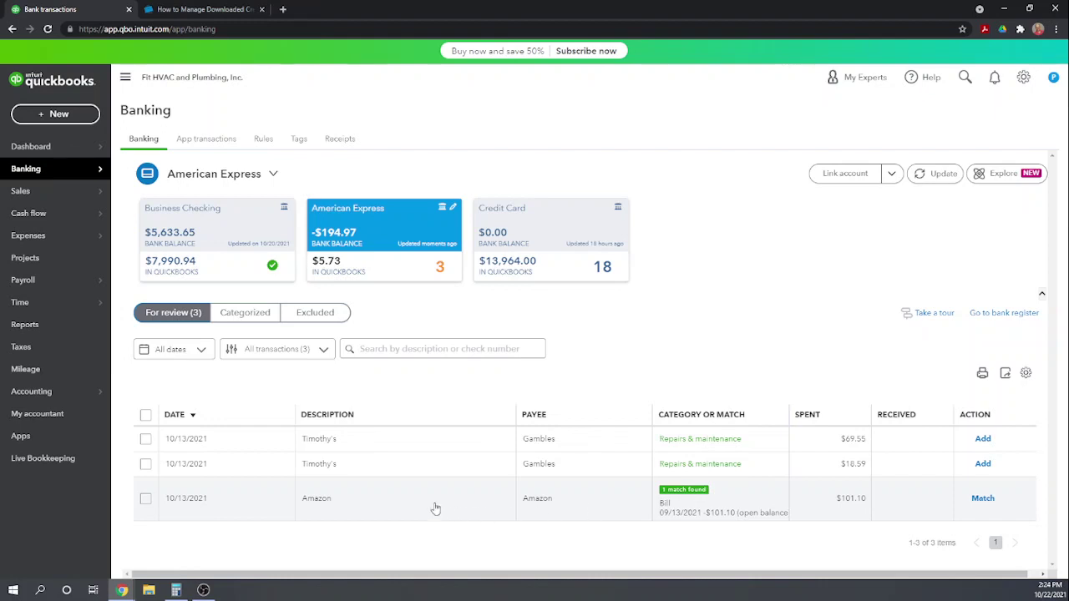
- Match the $101.10 Amazon charge to its open bill
click(435, 508)
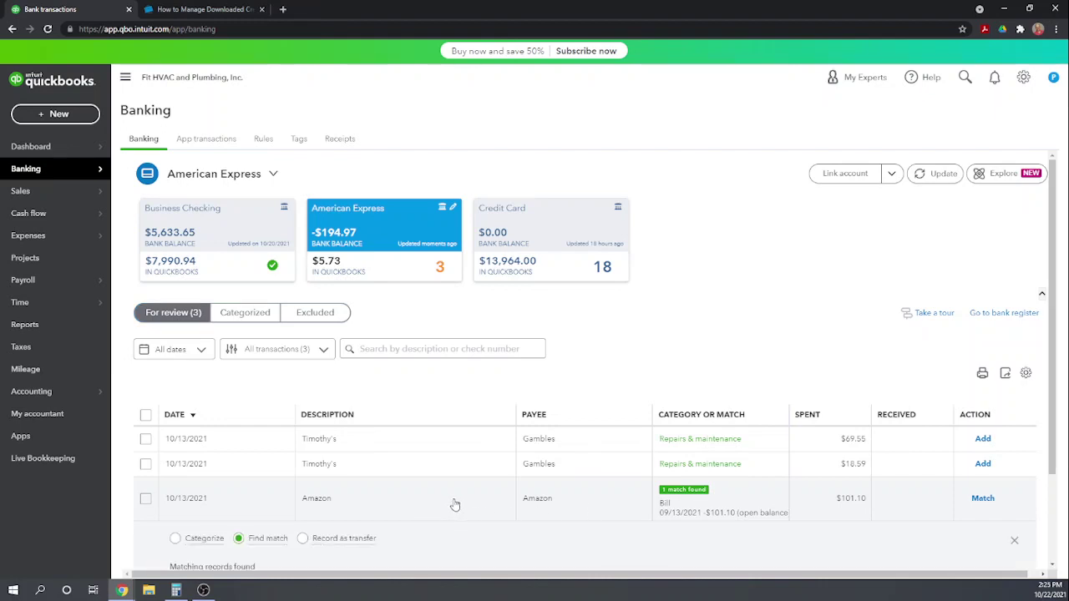
scroll(458, 506, down, 2)
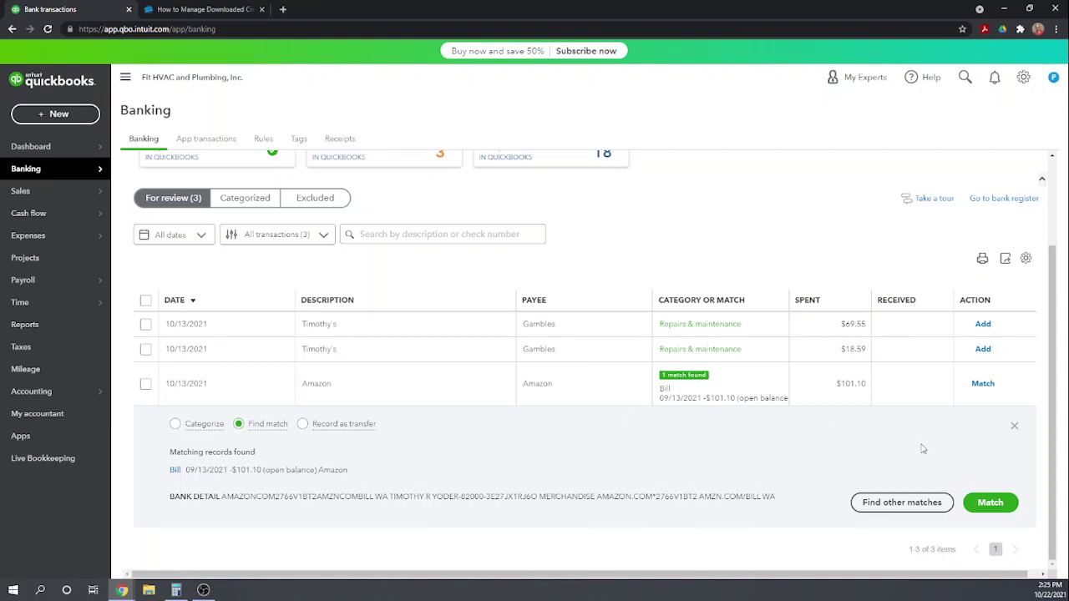
click(994, 504)
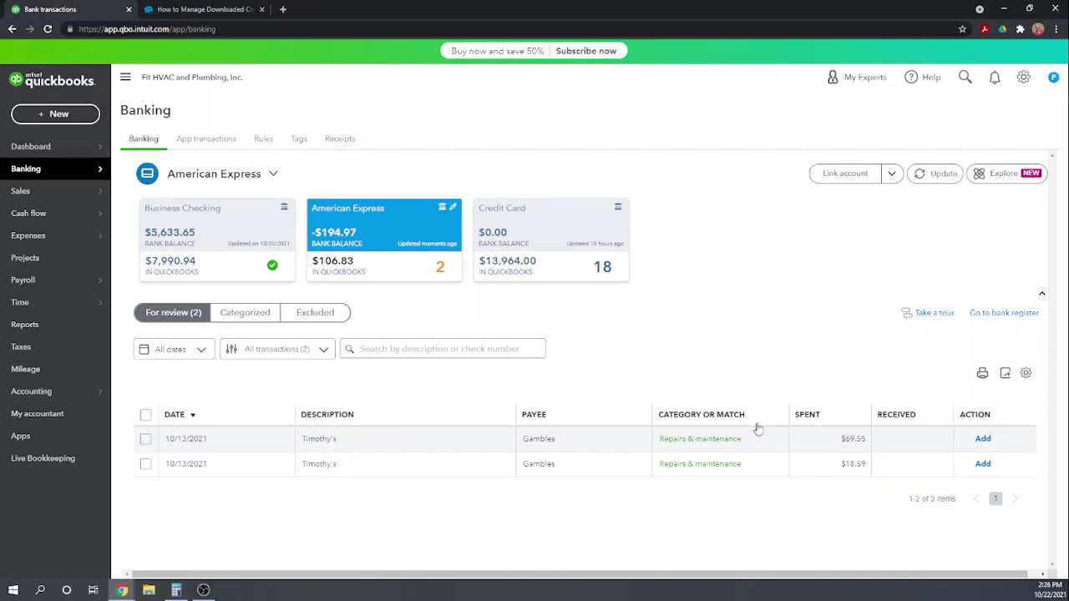
- Clear the memo on the $69.55 Gambles charge and add it under Repairs & maintenance
click(453, 444)
scroll(478, 341, down, 2)
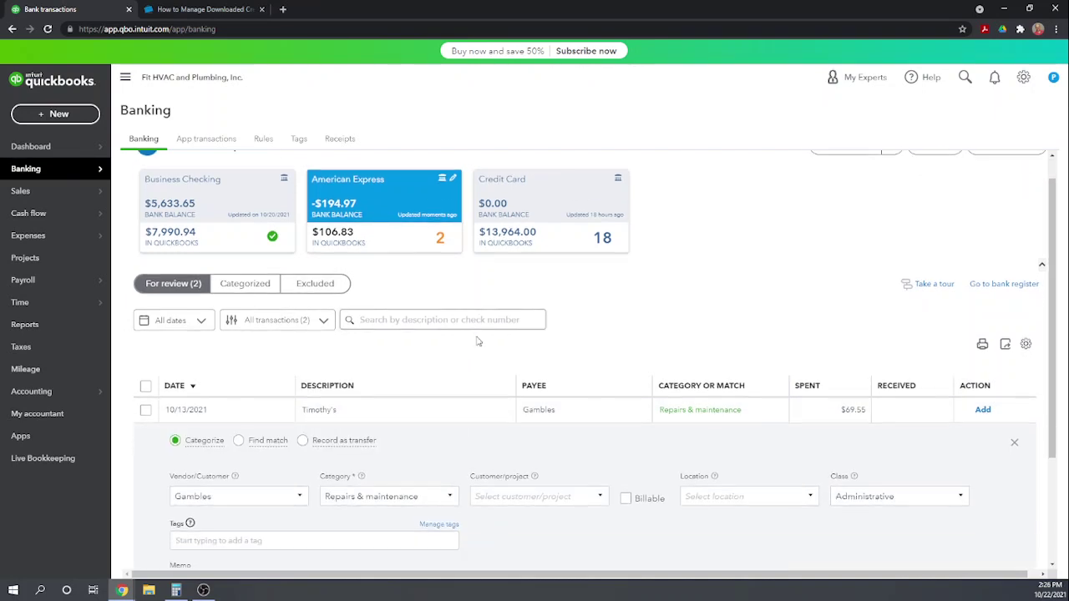
scroll(478, 340, down, 3)
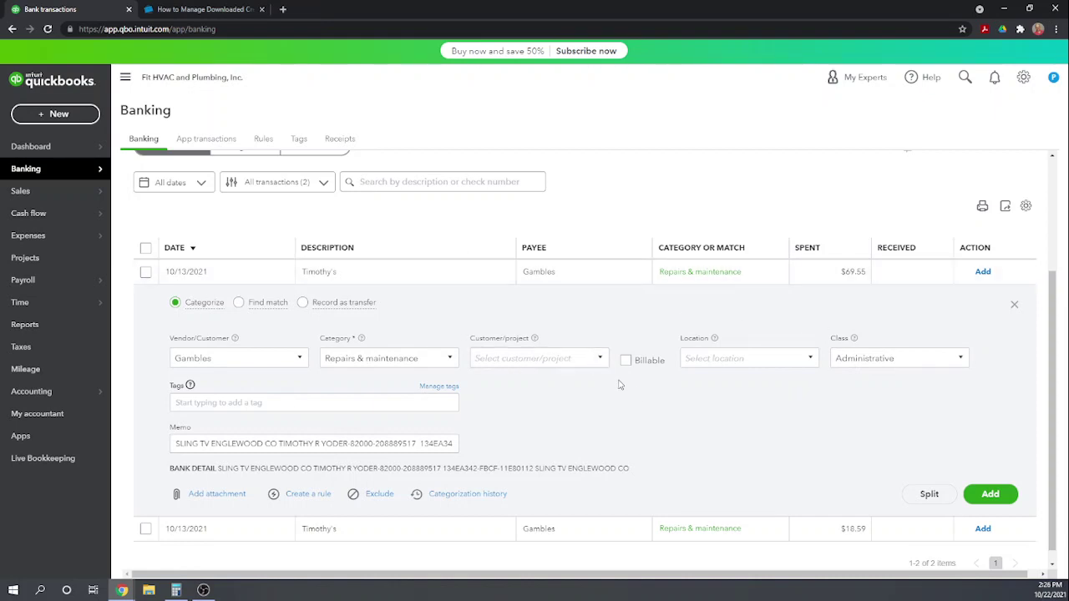
scroll(685, 367, down, 1)
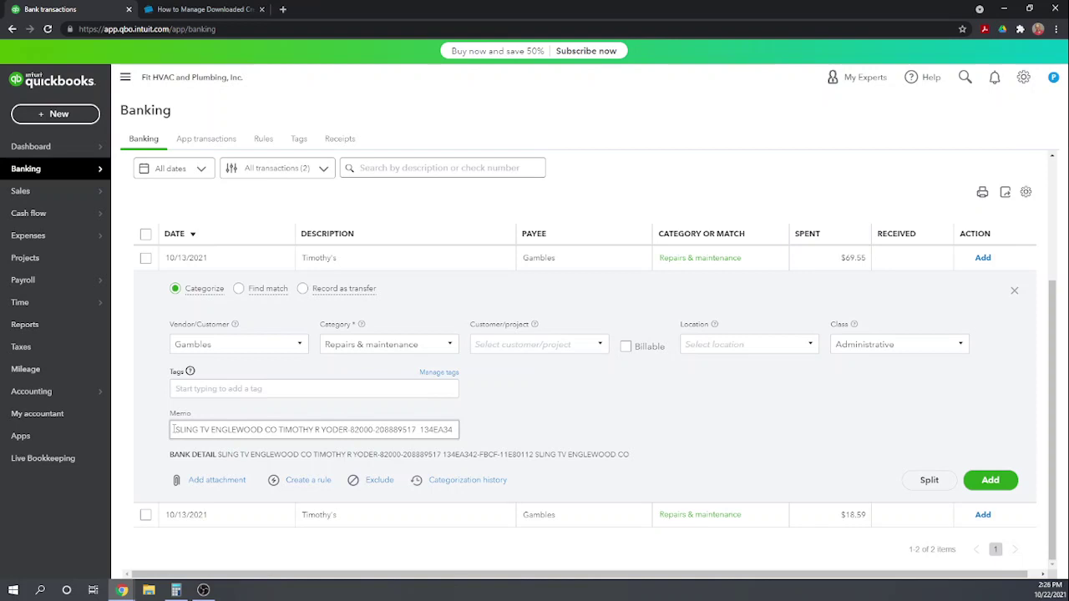
drag(173, 429, 496, 453)
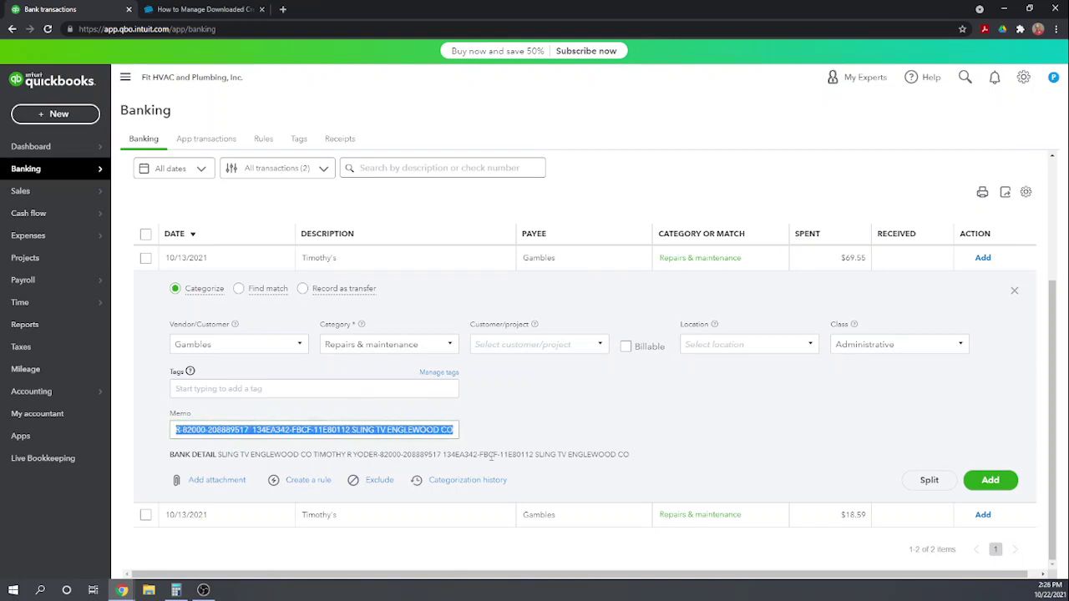
key(BackSpace)
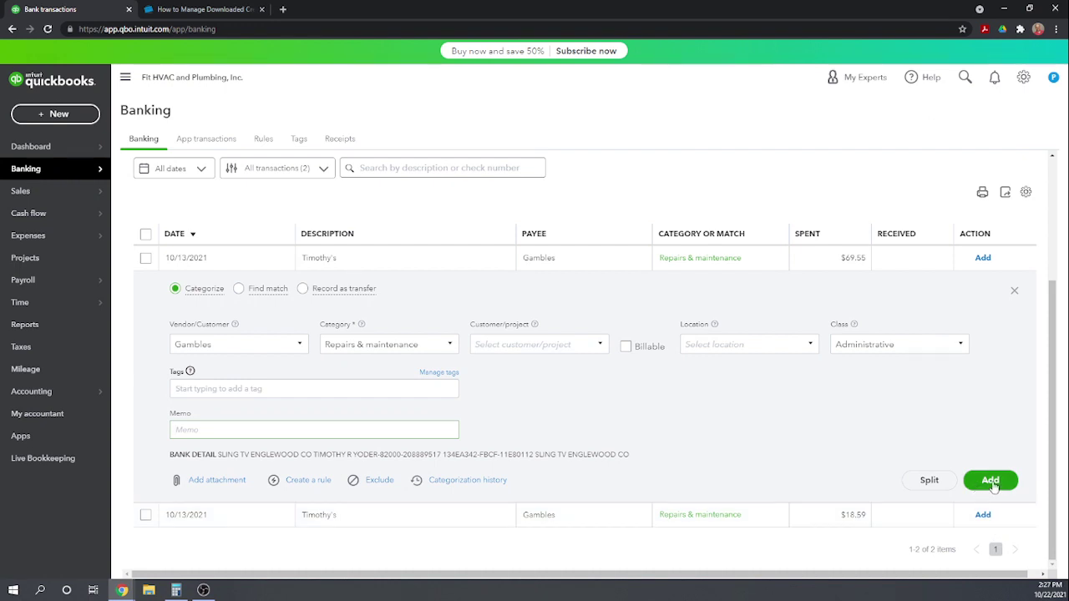
click(991, 483)
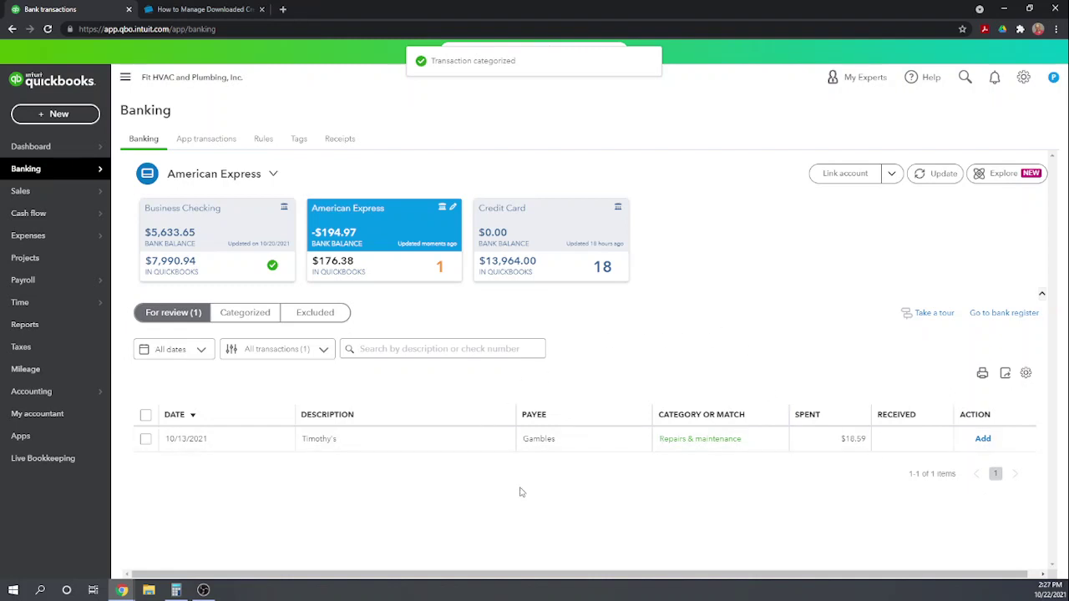
- Expand the $18.59 Gambles charge, collapse it, then reopen its categorize form
click(431, 447)
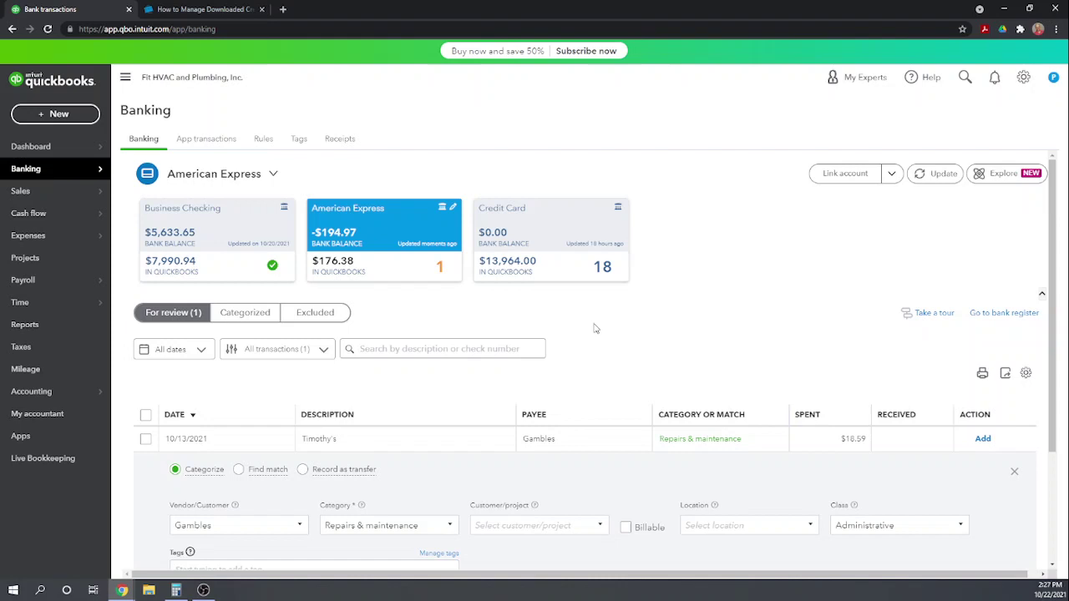
scroll(617, 368, down, 2)
scroll(617, 367, down, 3)
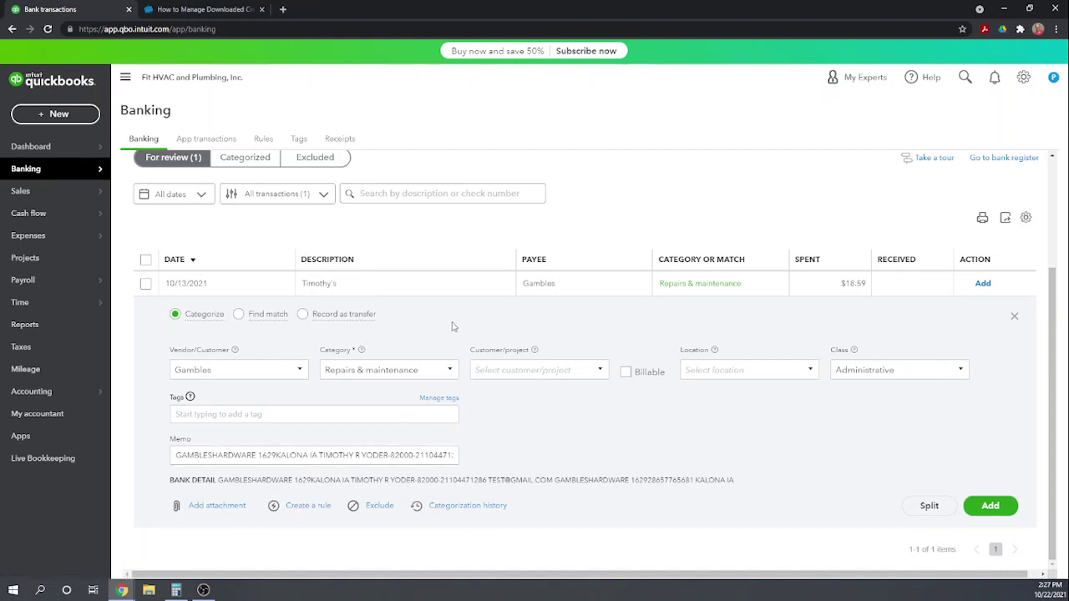
click(406, 284)
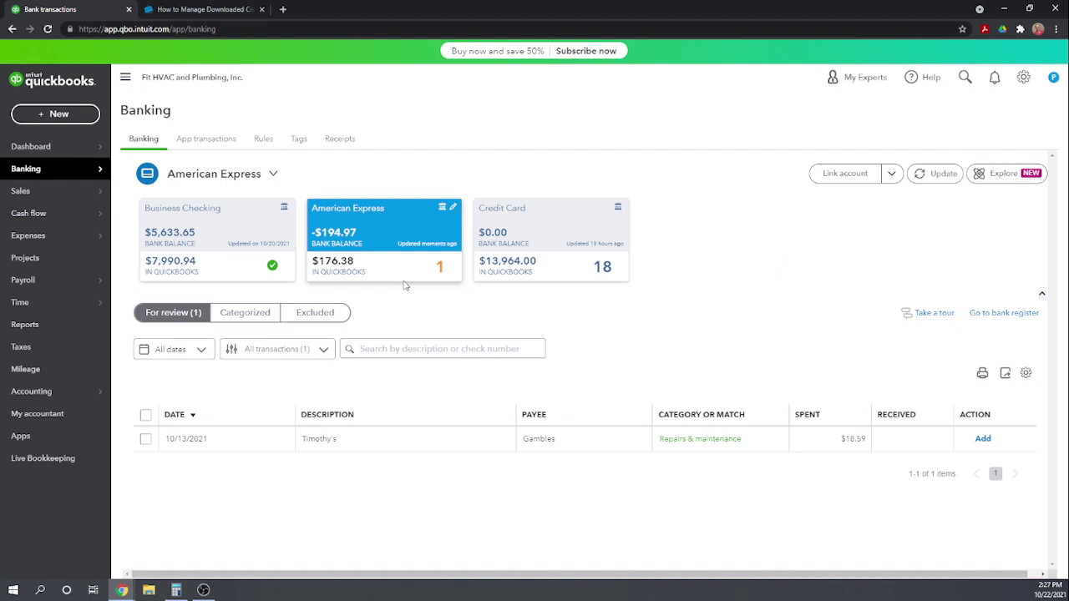
click(387, 440)
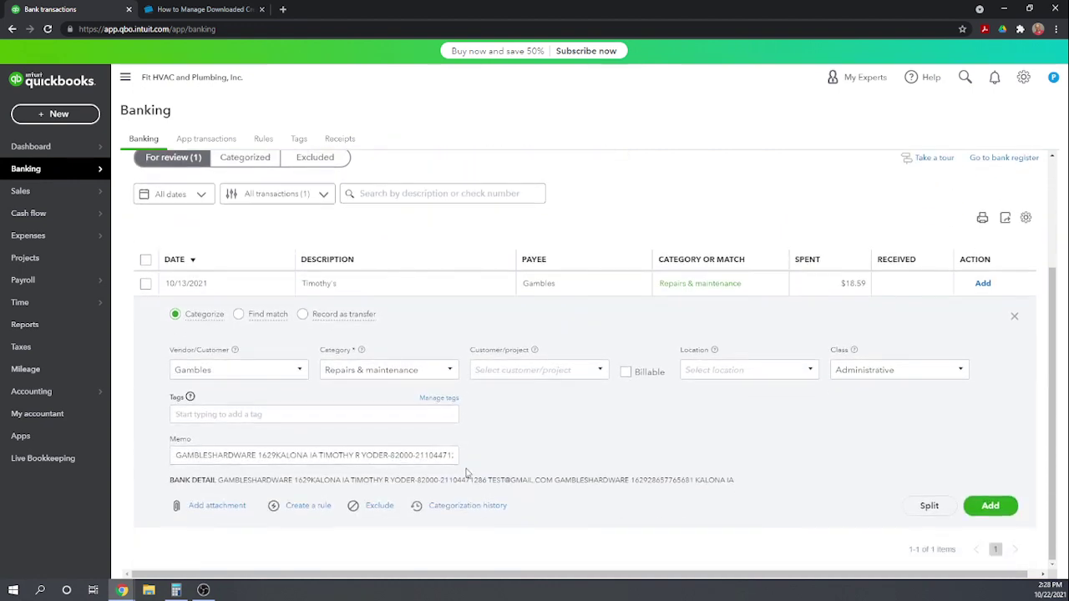
- Start a bank rule named Gambles whose condition checks that bank text contains Gambles
click(300, 507)
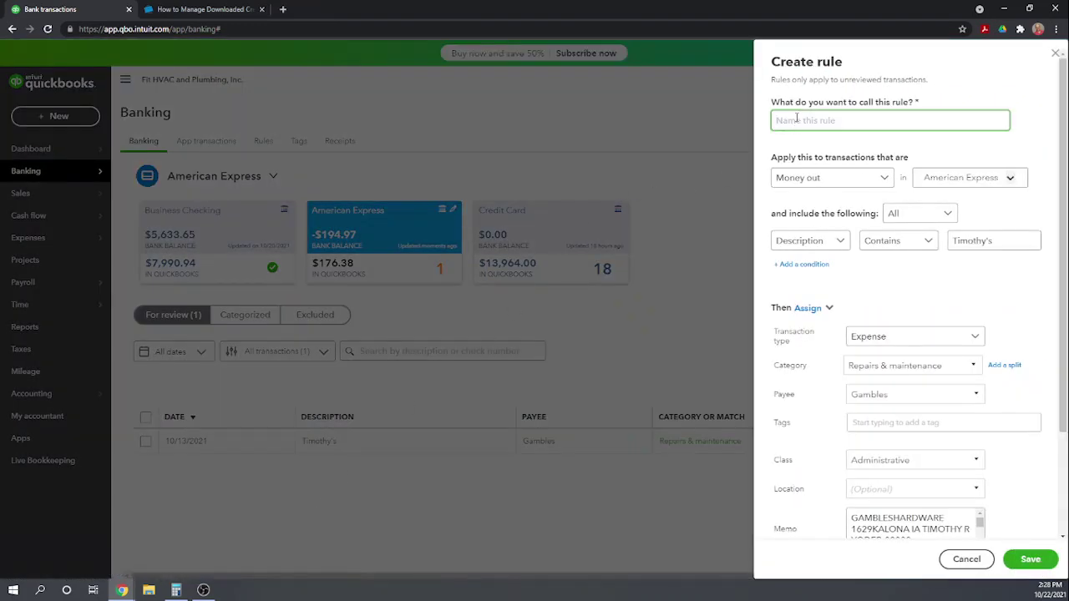
text(Gambles)
click(918, 148)
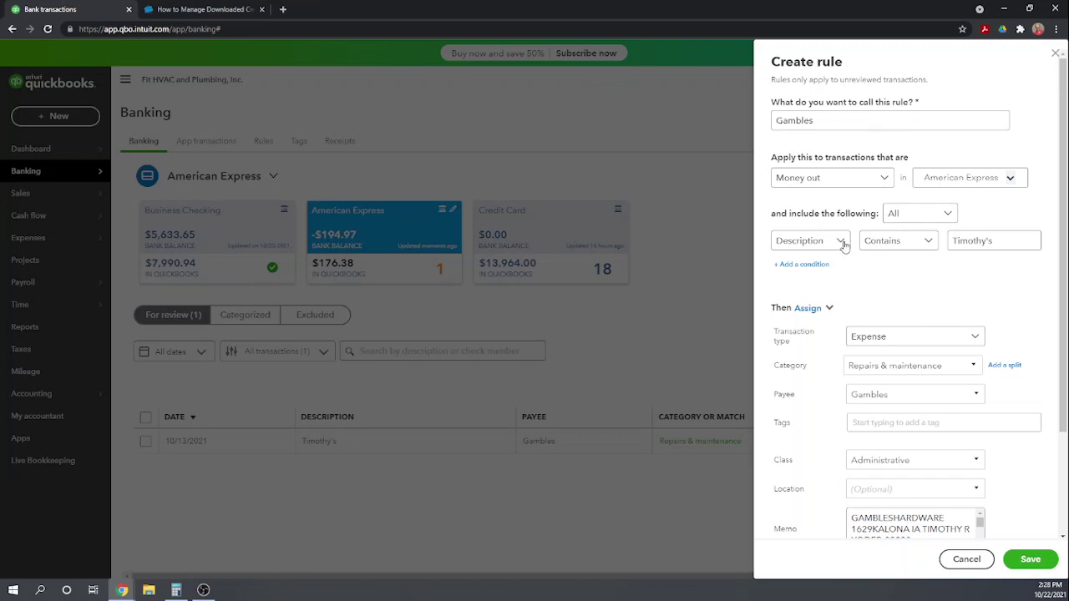
click(841, 242)
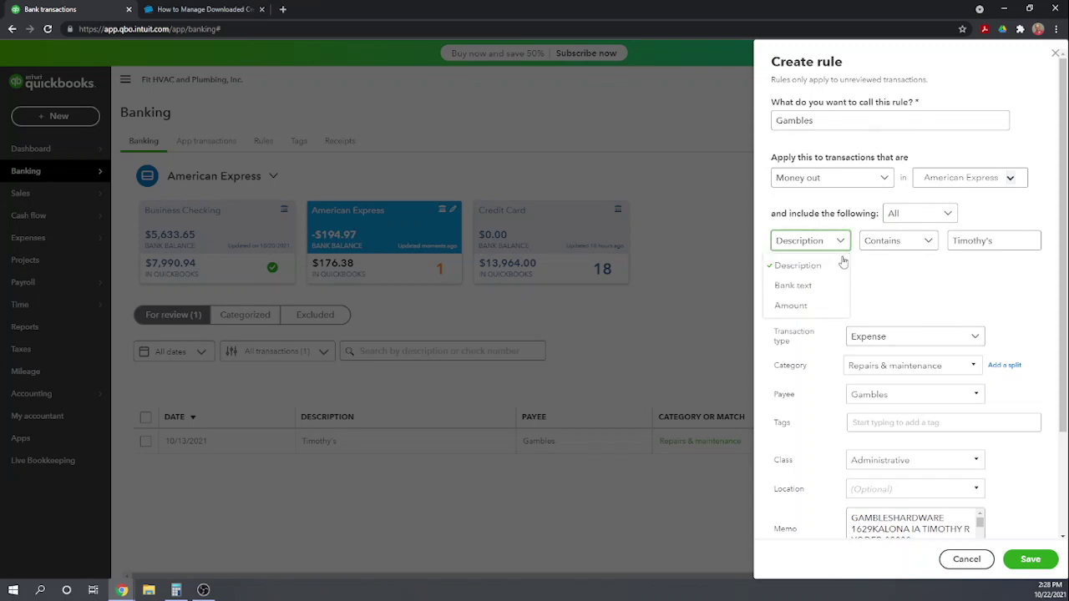
click(803, 287)
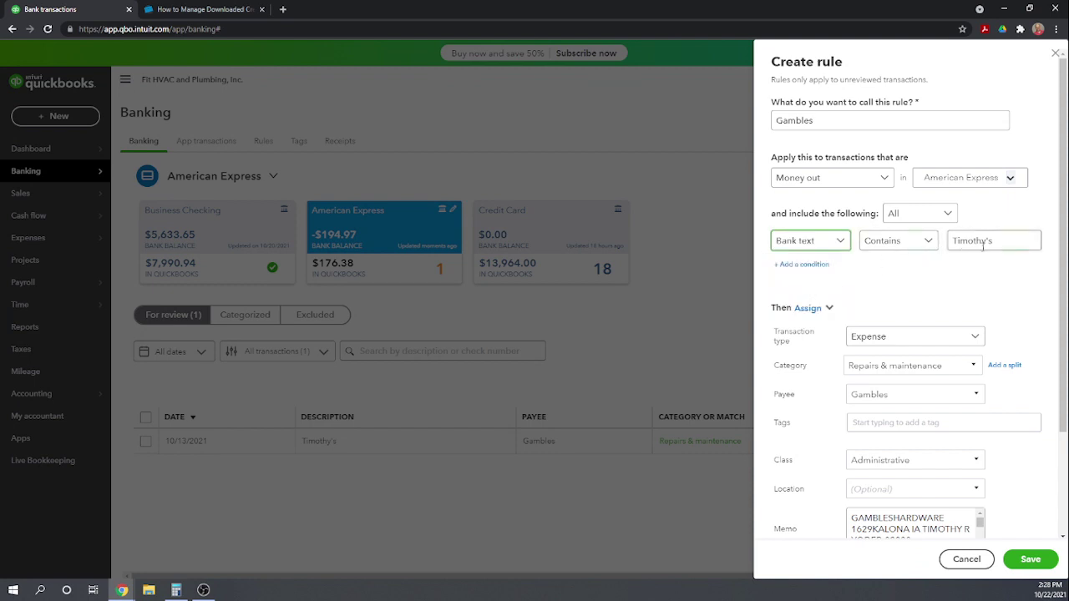
drag(1001, 240, 885, 241)
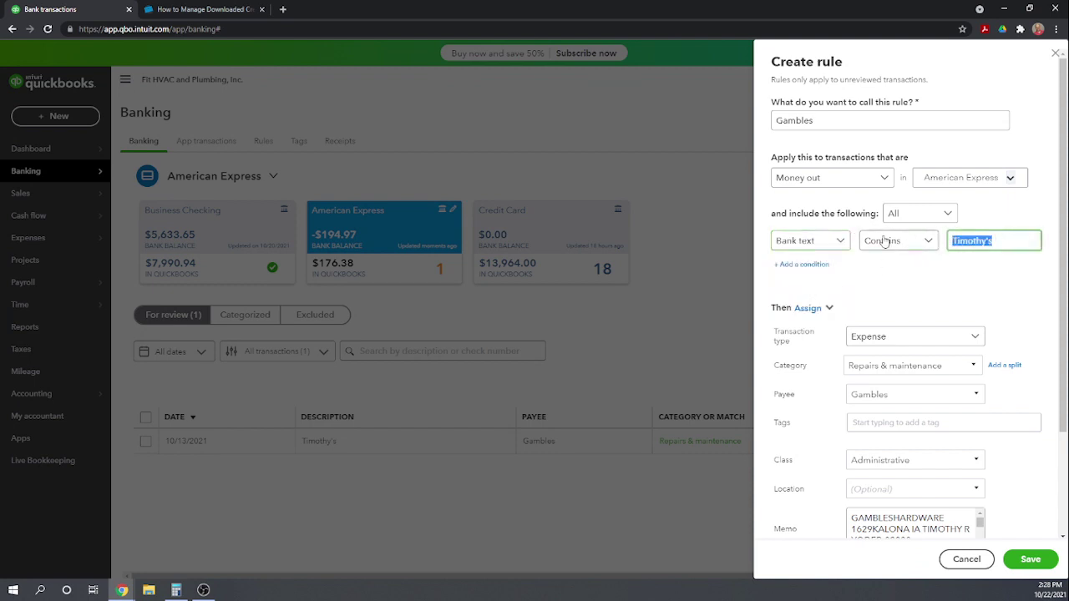
text(Gambles)
- Clear the rule's memo and save the Gambles rule with Repairs & maintenance, Administrative class
click(888, 286)
scroll(923, 274, down, 1)
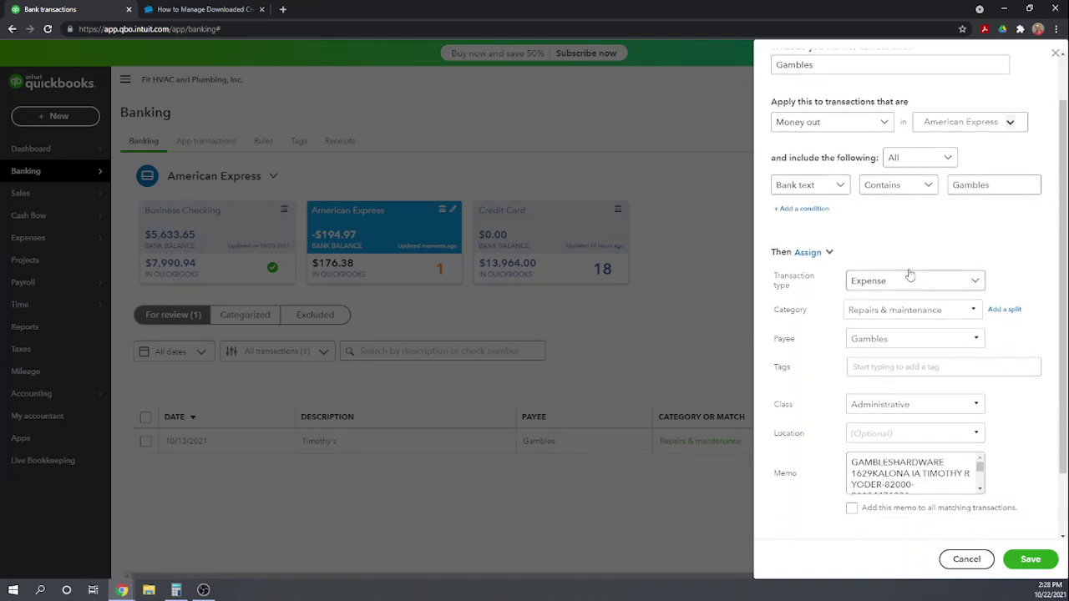
scroll(902, 284, down, 1)
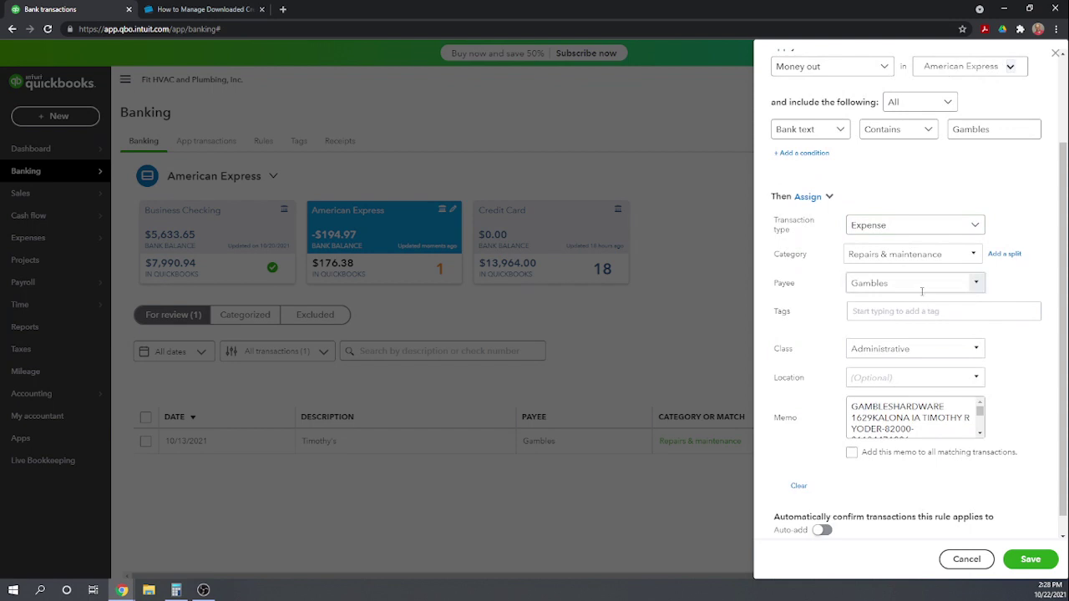
scroll(929, 307, down, 1)
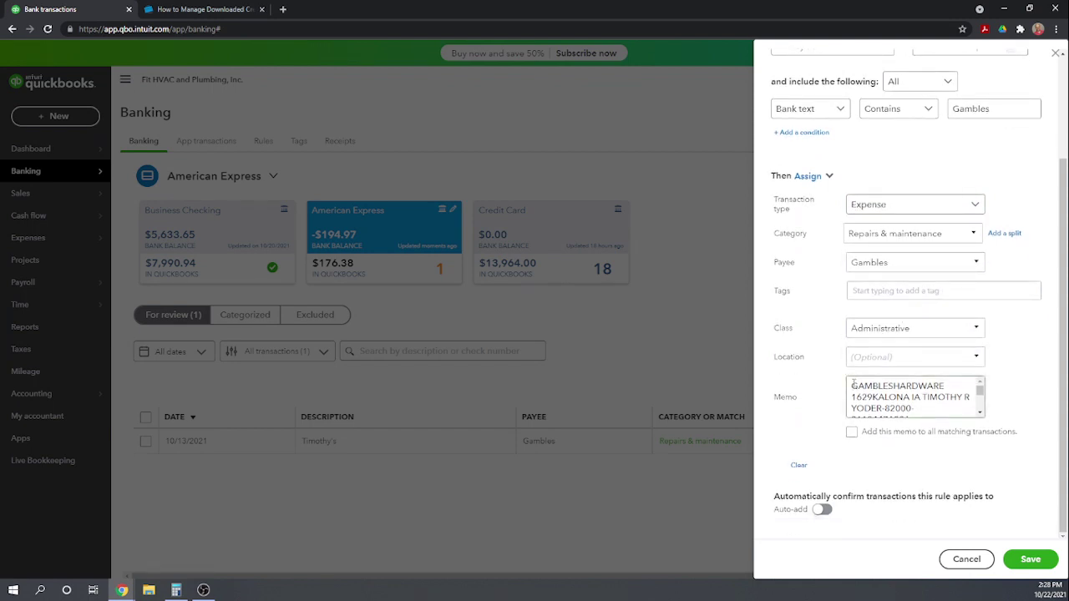
drag(852, 386, 980, 431)
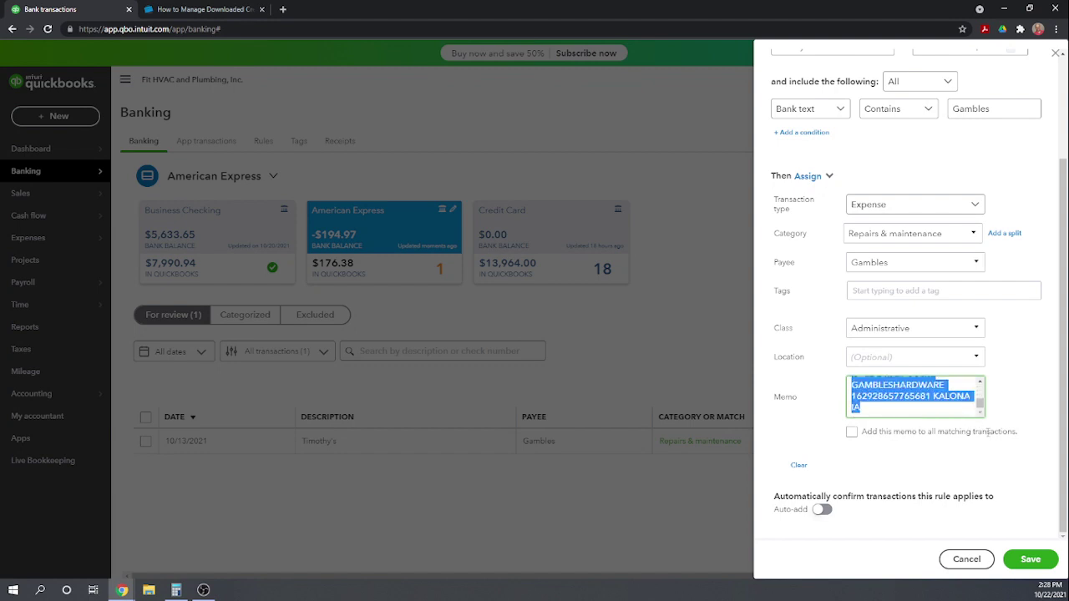
key(BackSpace)
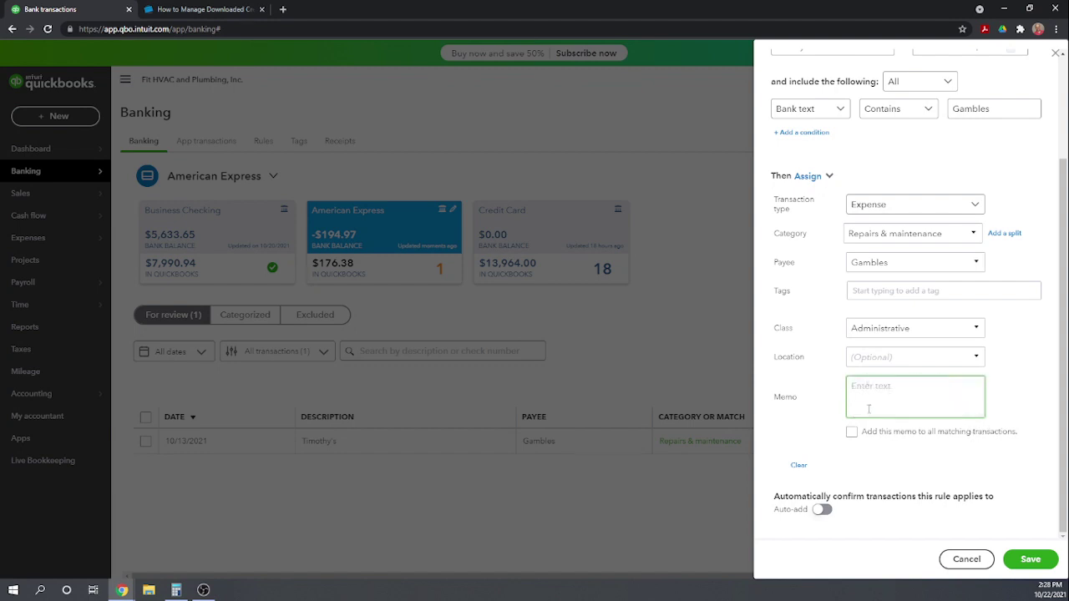
click(792, 415)
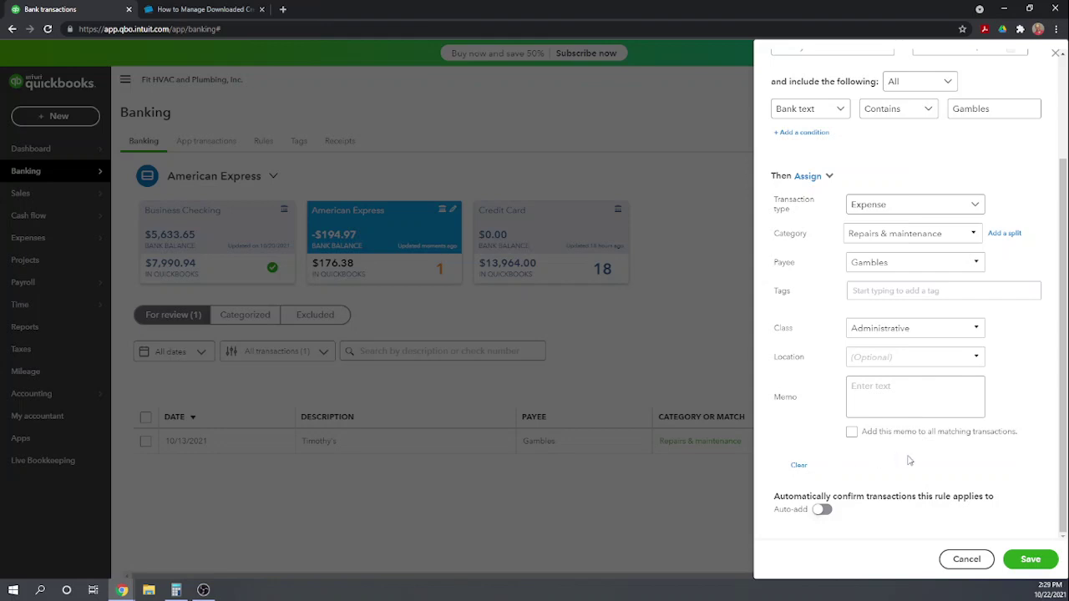
click(1032, 561)
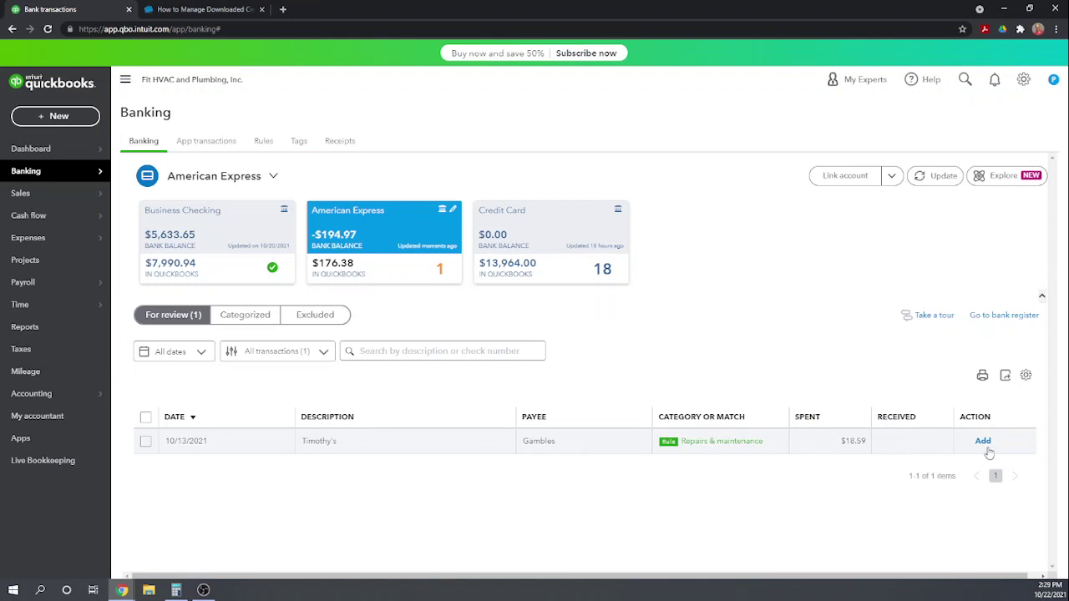
- Add the $18.59 Gambles charge, leaving zero American Express transactions to review
click(983, 442)
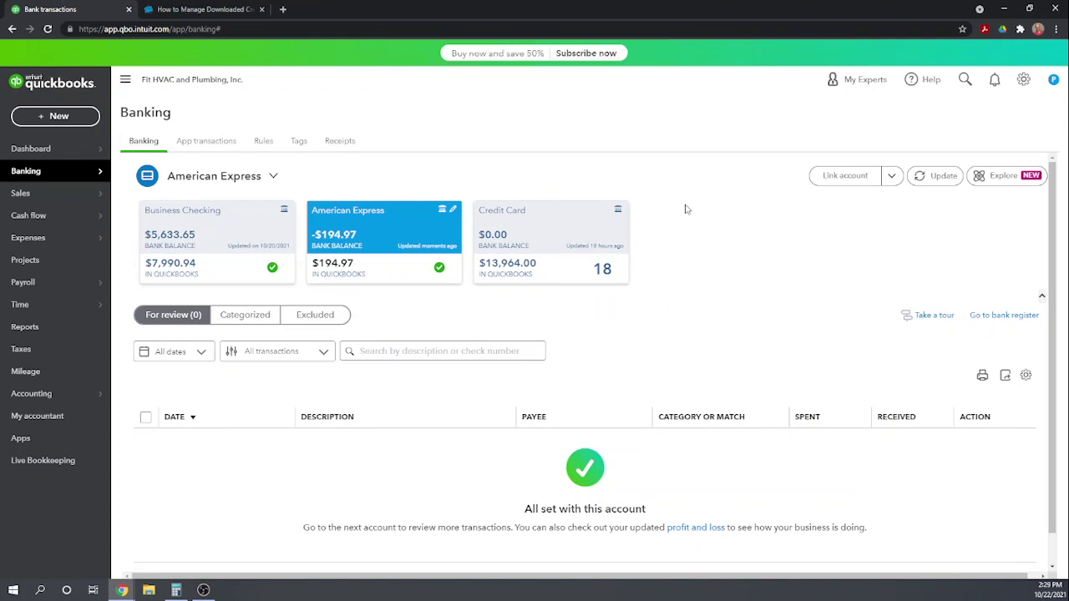
click(260, 142)
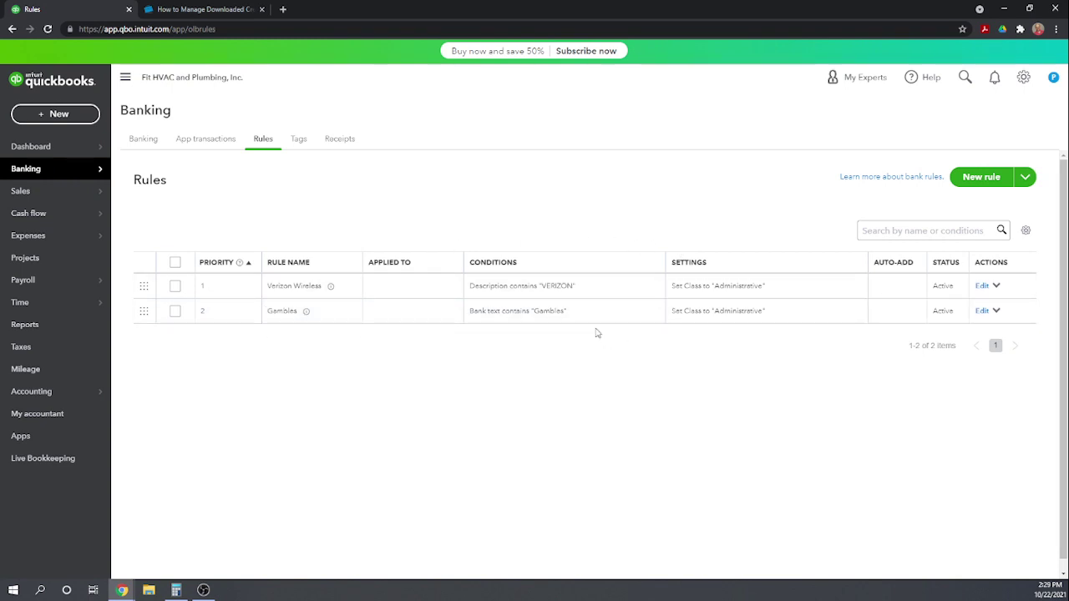
click(140, 142)
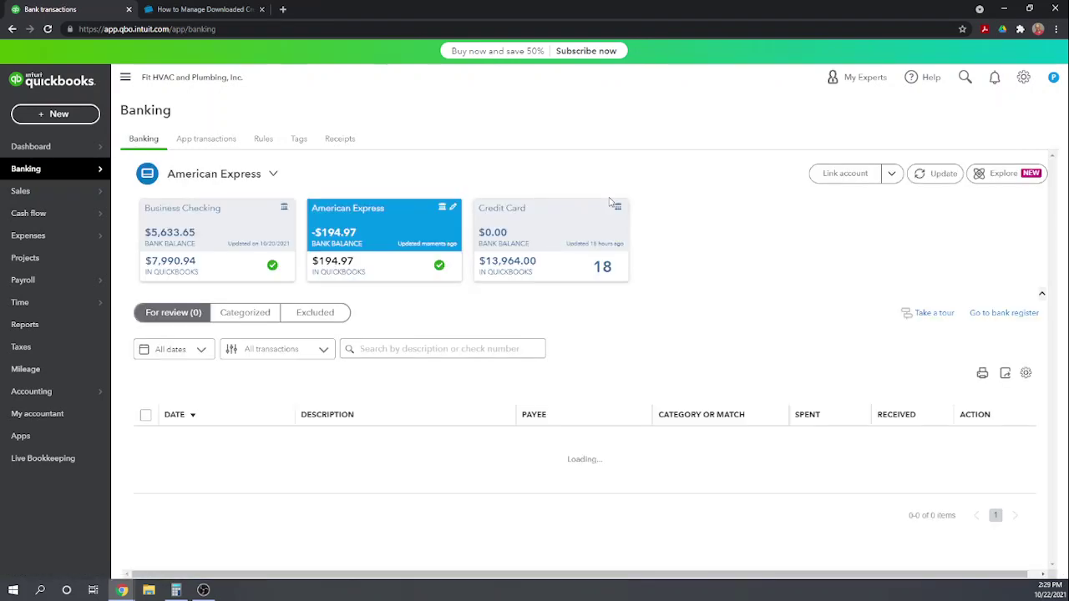